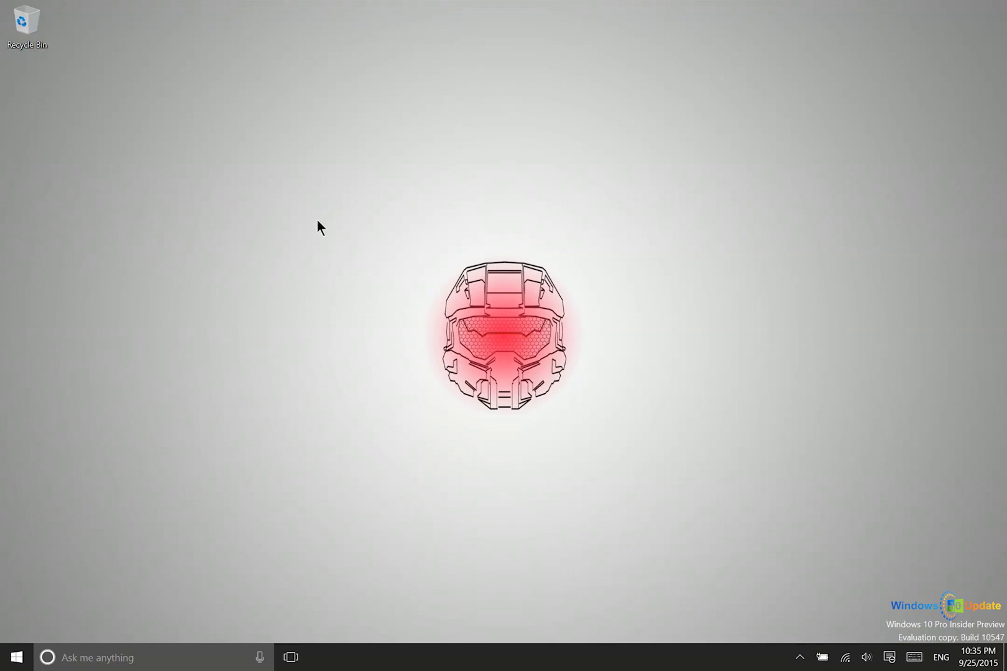
Step: Search 'allow remote access' and bring System Properties' Remote tab to the screen centre
{"action": "left_click", "coordinate": [182, 651]}
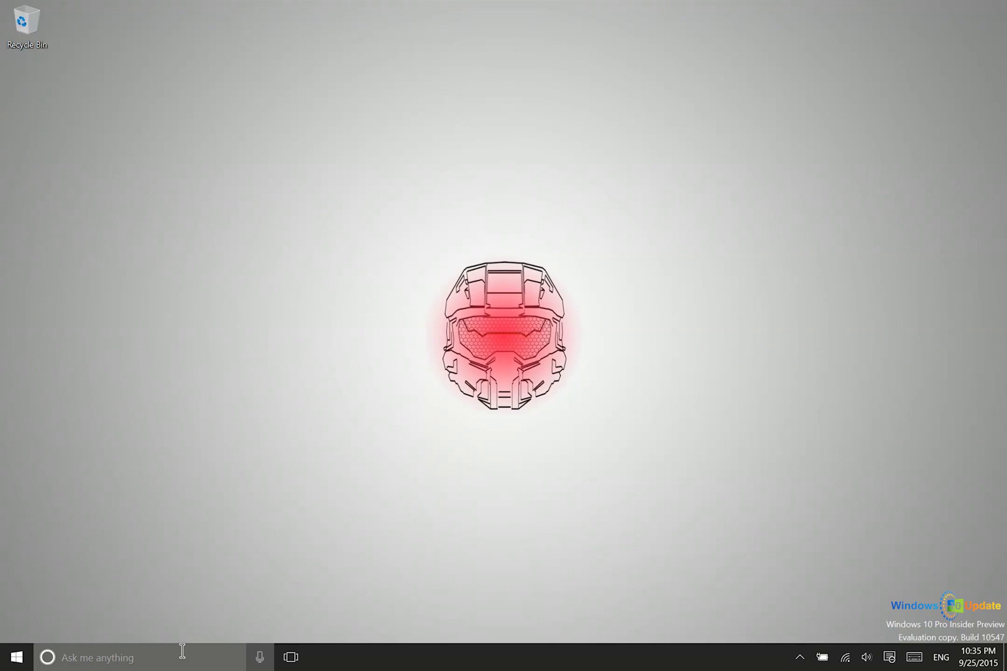
{"action": "type", "text": "al"}
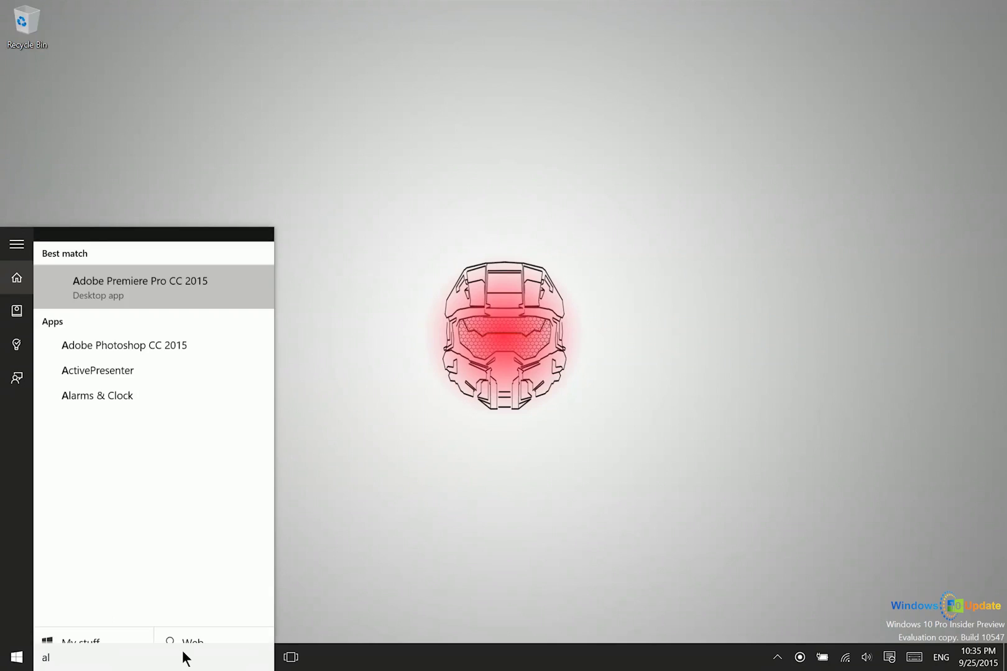
{"action": "type", "text": "low remote access"}
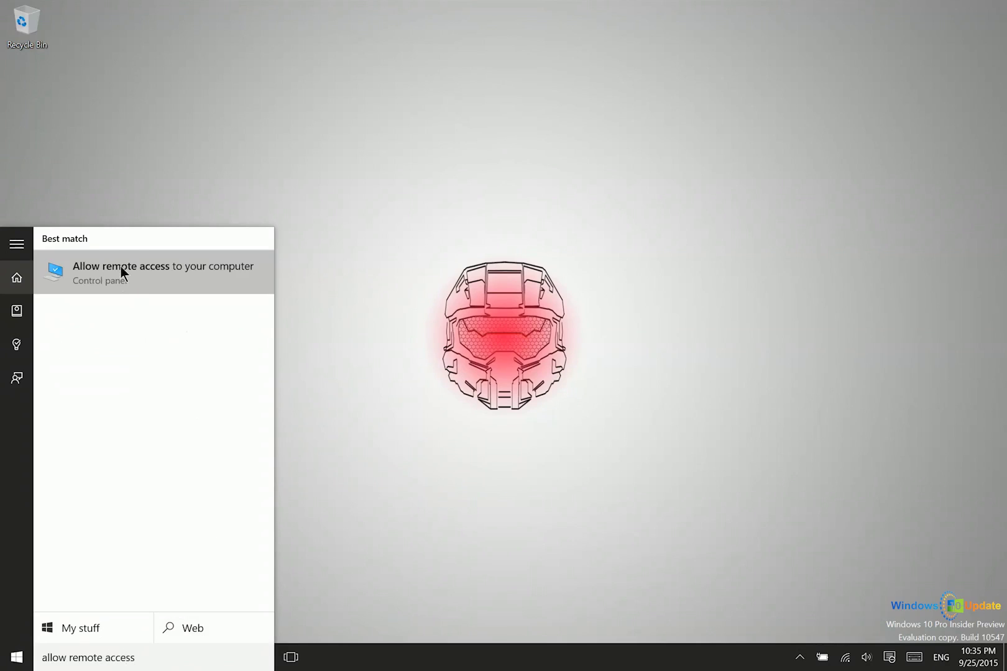
{"action": "left_click", "coordinate": [120, 267]}
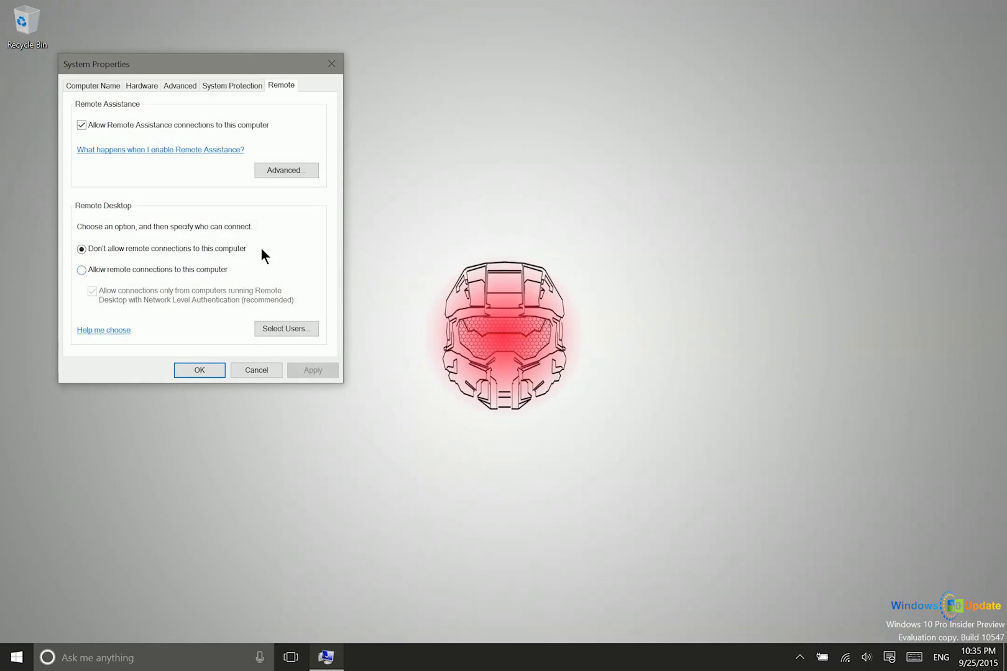
{"action": "left_click_drag", "start_coordinate": [234, 62], "coordinate": [526, 164]}
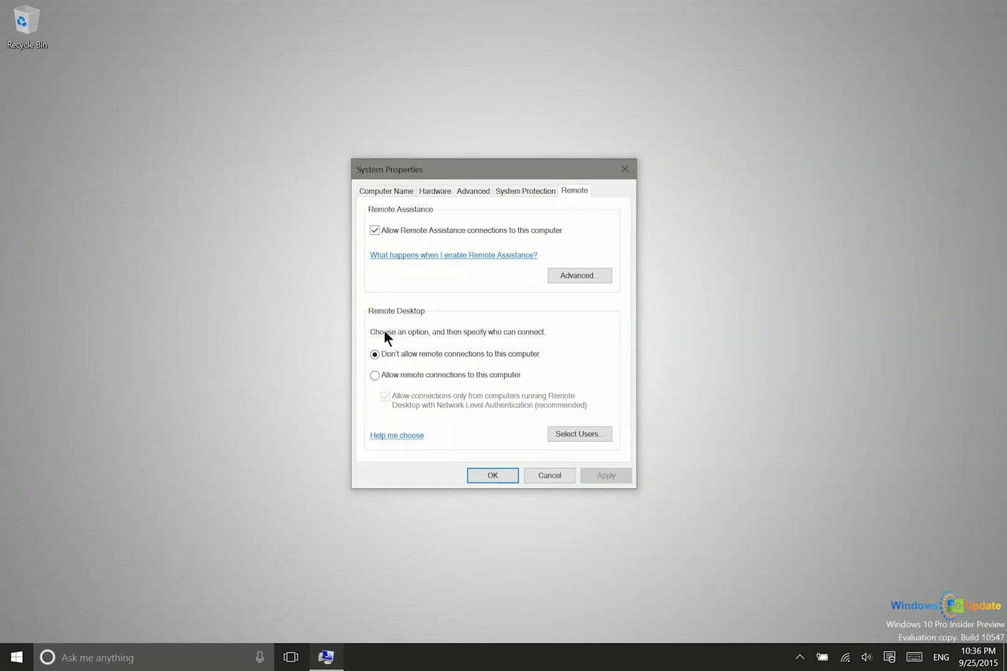
Step: Allow remote connections, apply, review the Remote Desktop users list, and close with OK
{"action": "left_click", "coordinate": [375, 376]}
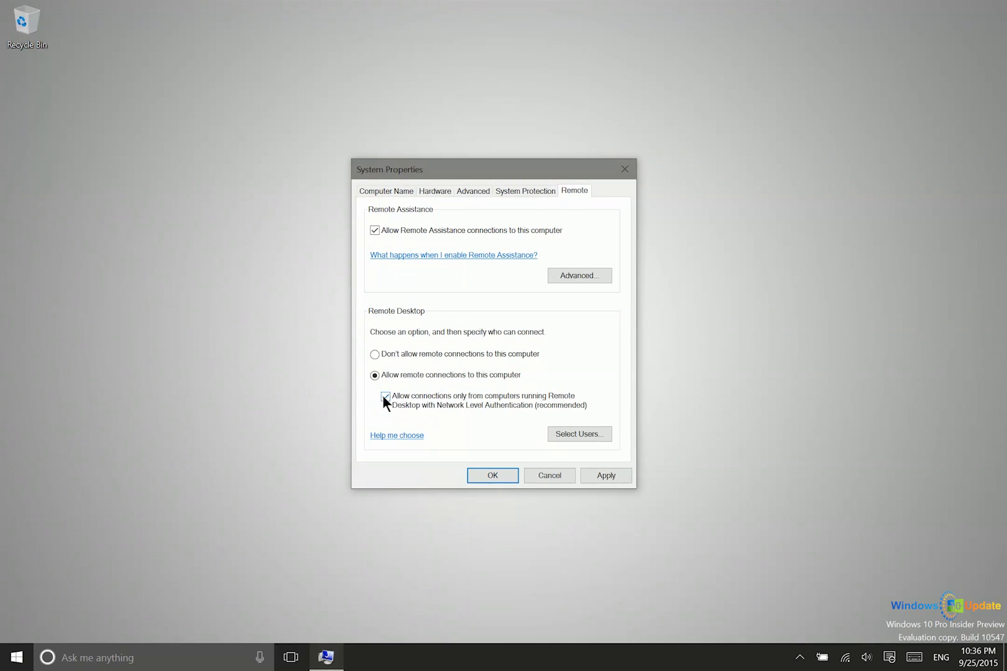
{"action": "left_click", "coordinate": [611, 476]}
{"action": "left_click", "coordinate": [575, 434]}
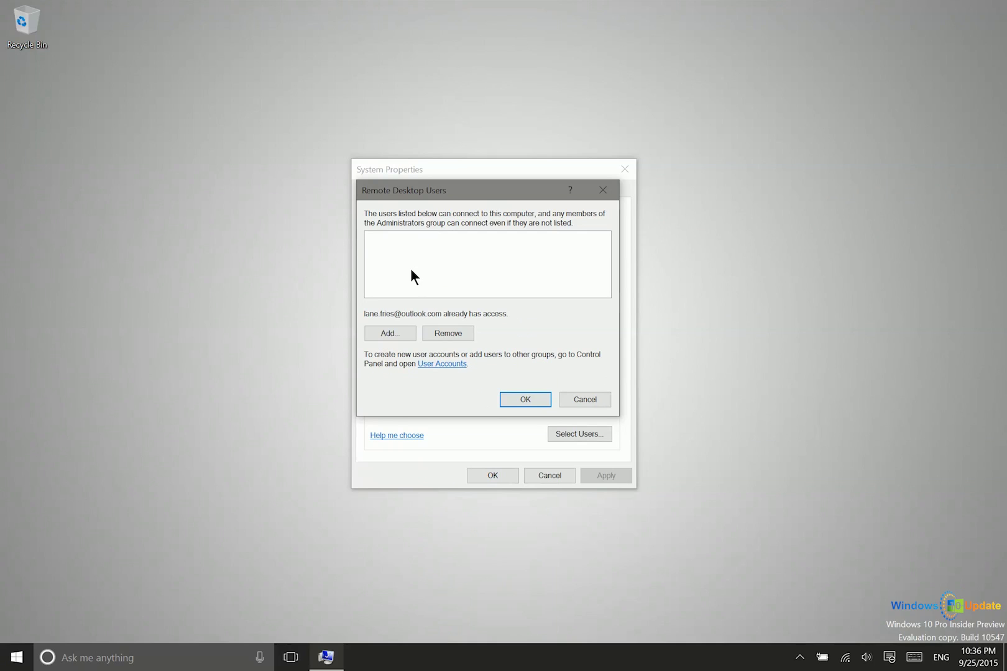
{"action": "left_click", "coordinate": [527, 401]}
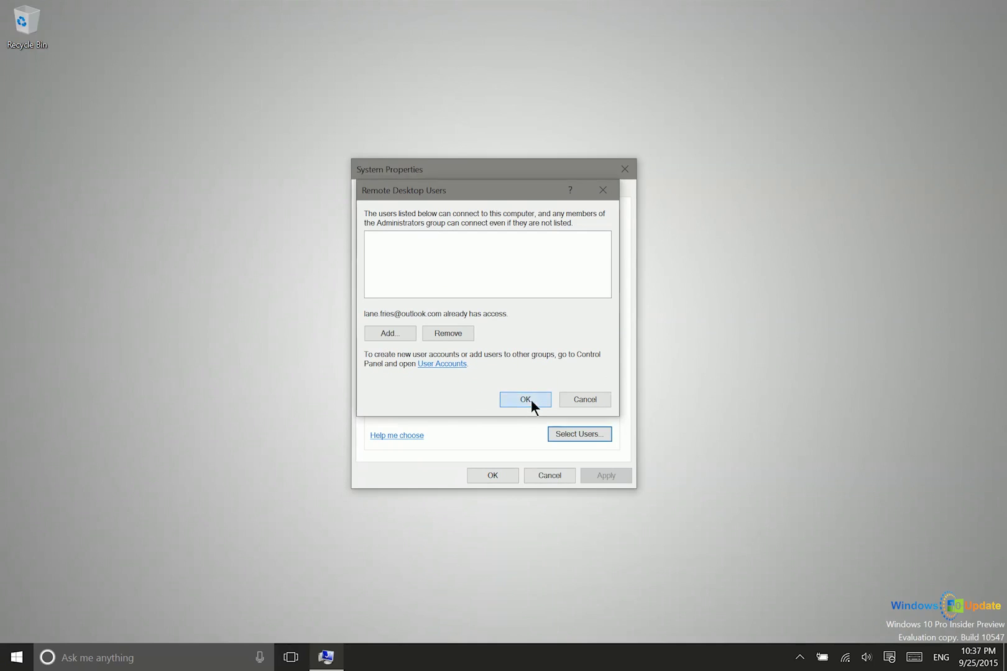
{"action": "left_click", "coordinate": [492, 476]}
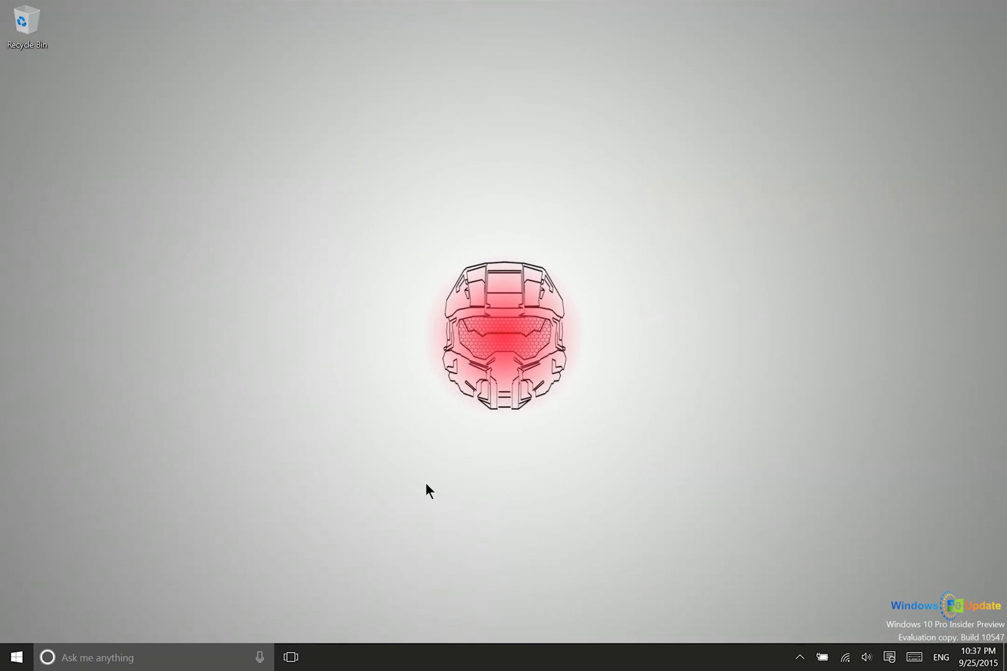
Step: Launch Control Panel via a 'control' search and go to System and Security's allowed firewall apps
{"action": "left_click", "coordinate": [118, 662]}
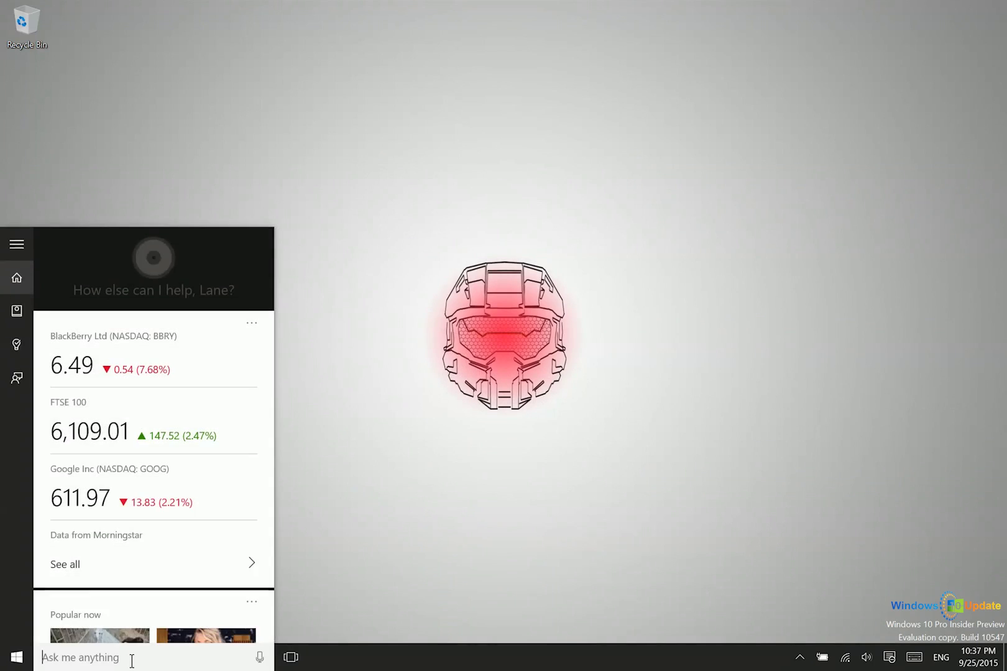
{"action": "type", "text": "control"}
{"action": "key", "text": "Return"}
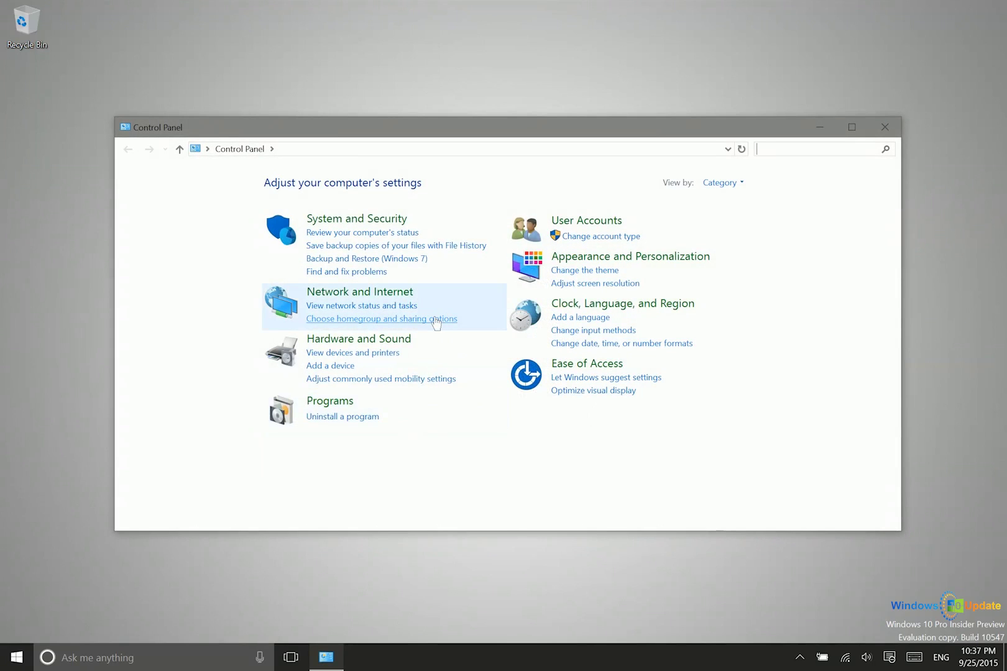
{"action": "left_click", "coordinate": [352, 220]}
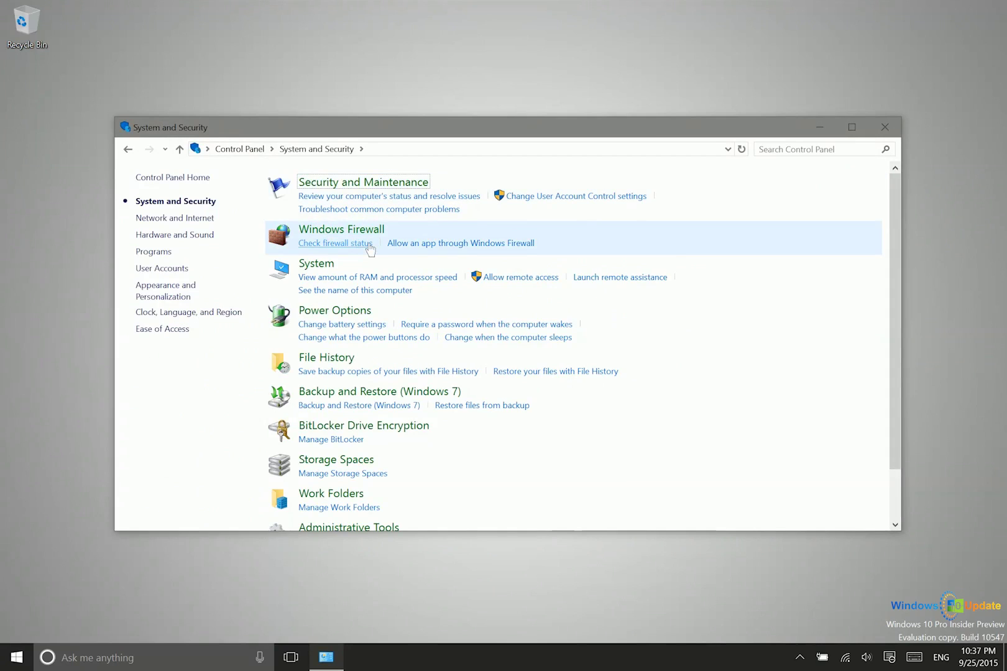
{"action": "left_click", "coordinate": [435, 248]}
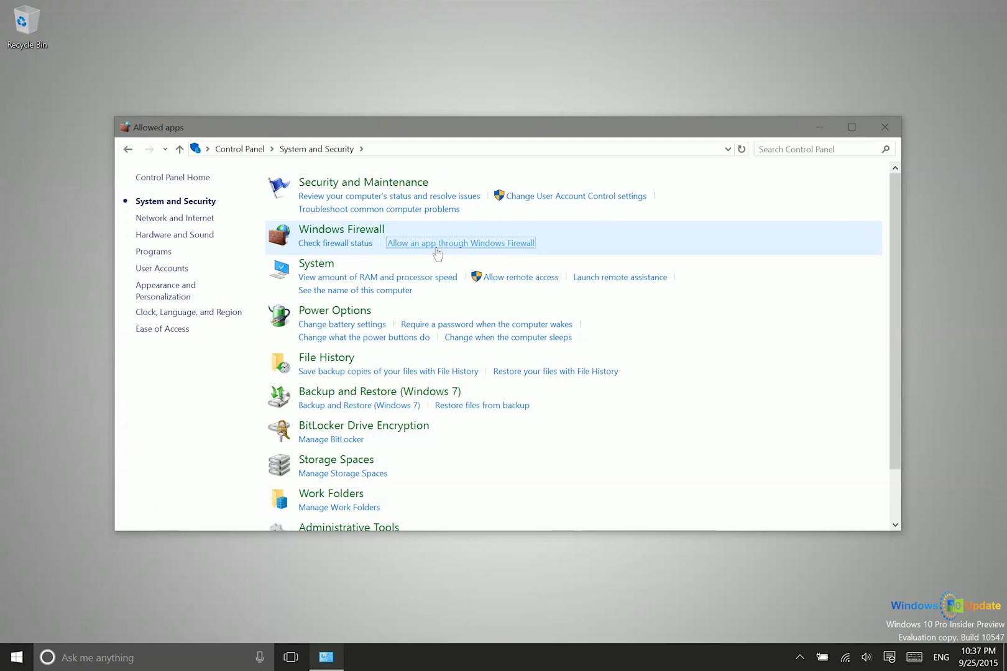
Step: Verify Remote Desktop is allowed on Private networks in the allowed apps list, then cancel without changes
{"action": "scroll", "coordinate": [488, 311], "scroll_direction": "down", "scroll_amount": 5}
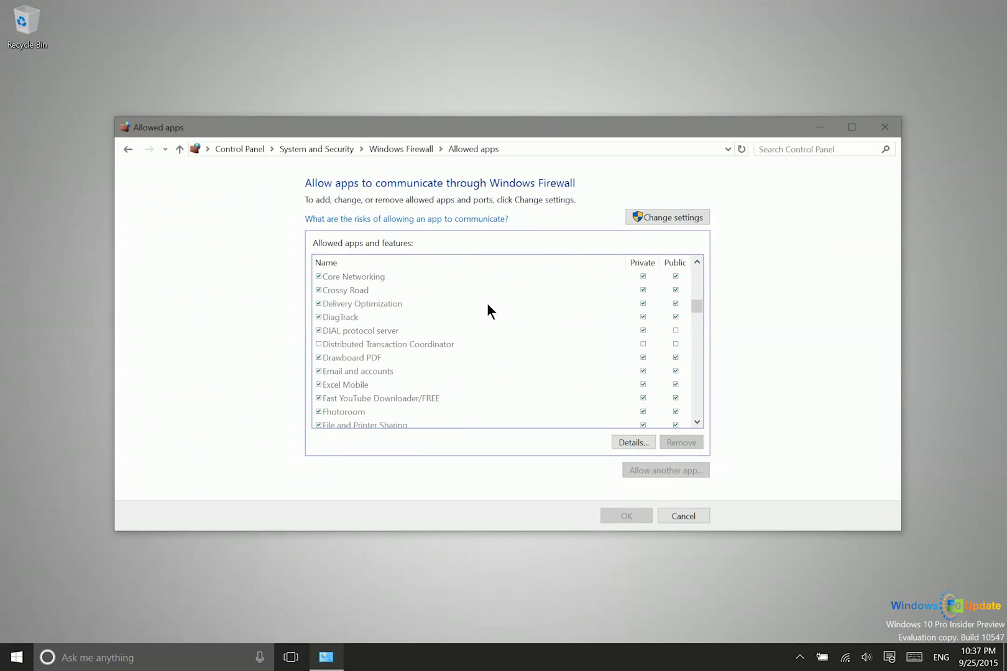
{"action": "scroll", "coordinate": [488, 305], "scroll_direction": "down", "scroll_amount": 2}
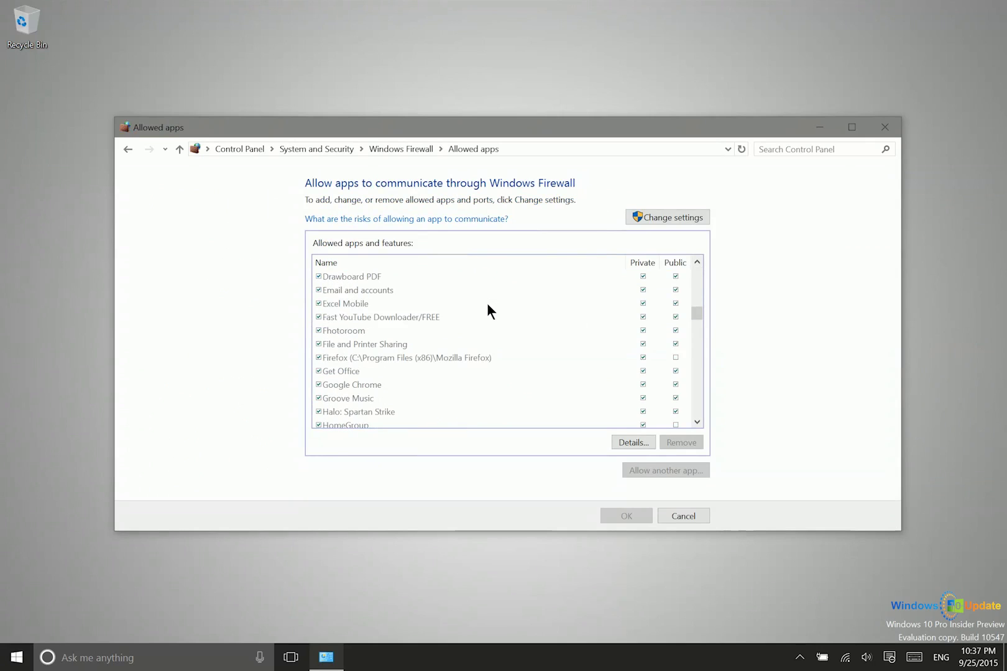
{"action": "scroll", "coordinate": [487, 307], "scroll_direction": "down", "scroll_amount": 12}
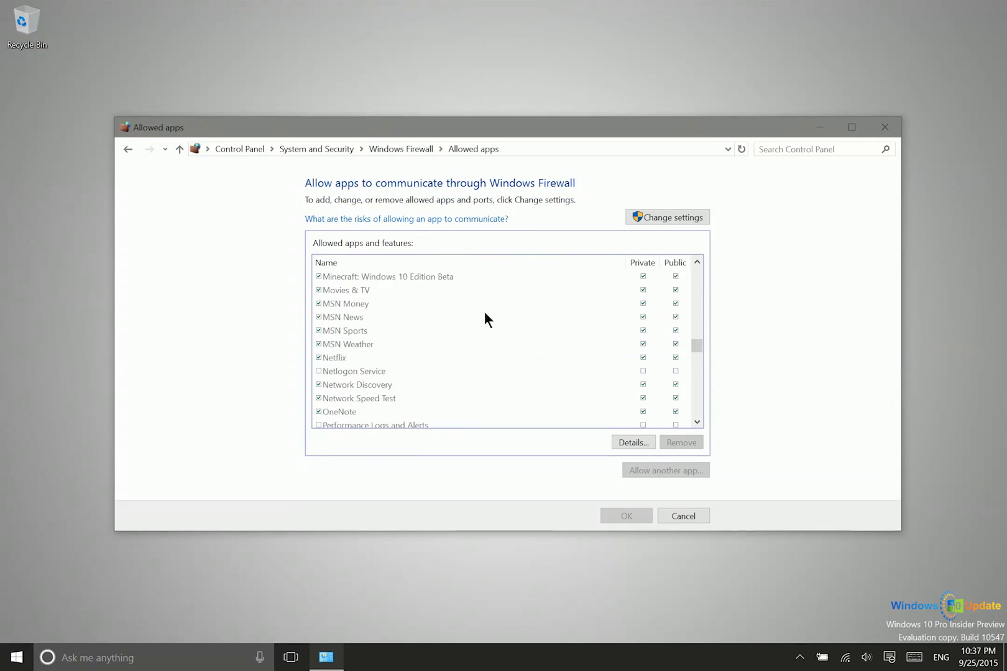
{"action": "scroll", "coordinate": [483, 321], "scroll_direction": "down", "scroll_amount": 2}
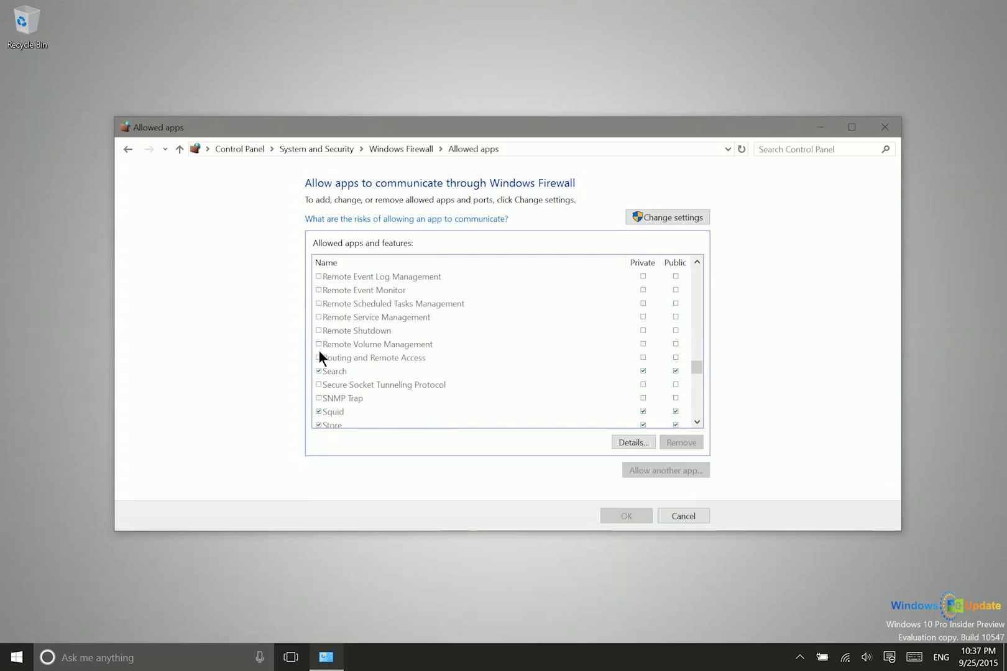
{"action": "scroll", "coordinate": [319, 350], "scroll_direction": "up", "scroll_amount": 1}
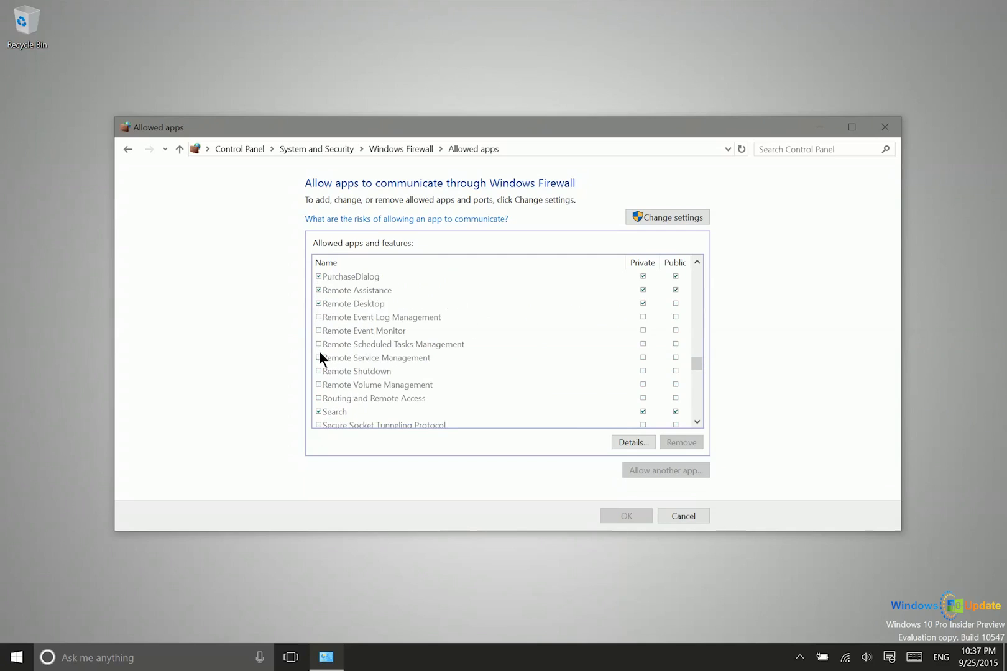
{"action": "left_click", "coordinate": [674, 305]}
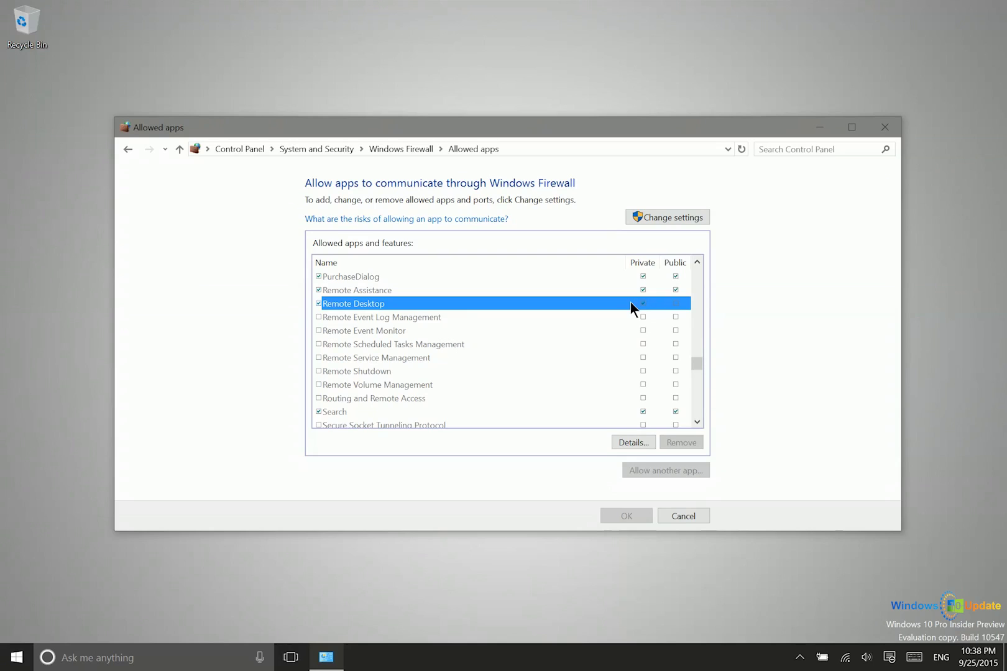
{"action": "left_click", "coordinate": [676, 518]}
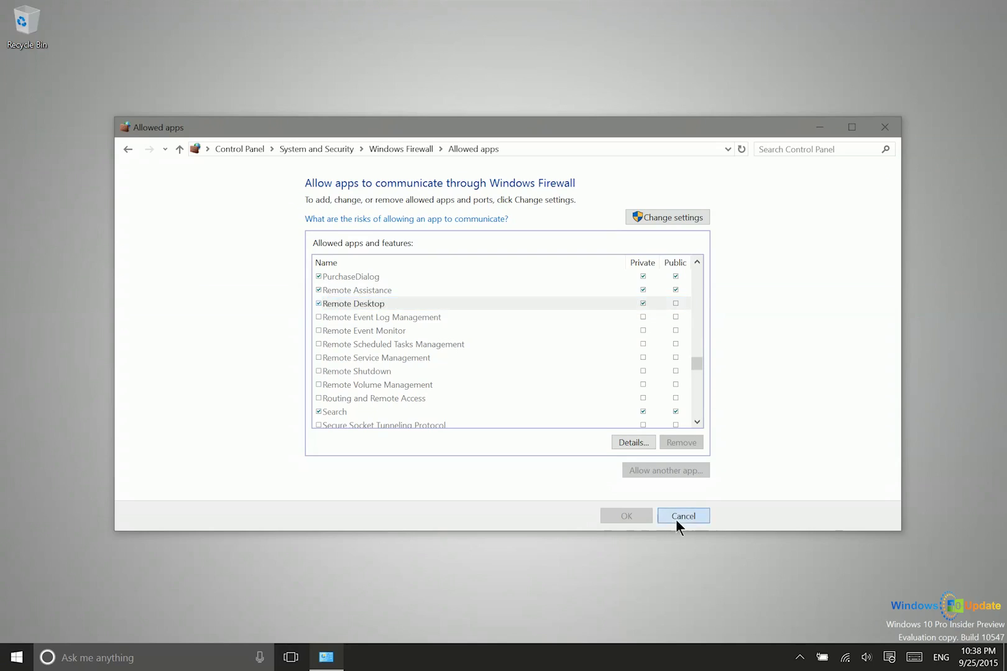
{"action": "left_click", "coordinate": [884, 127]}
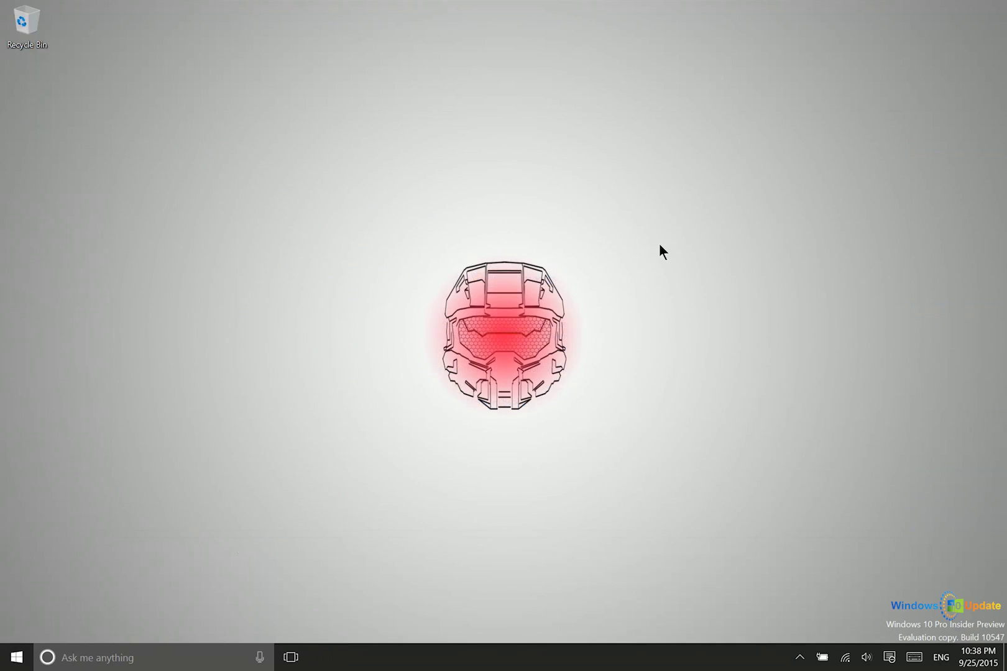
{"action": "left_click", "coordinate": [176, 656]}
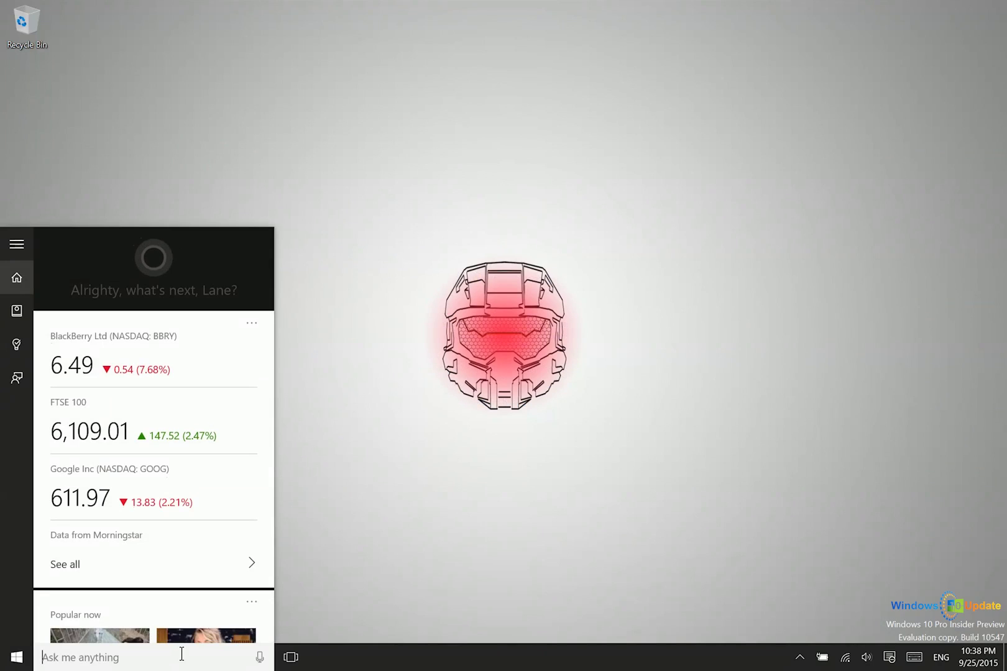
{"action": "type", "text": "sleep"}
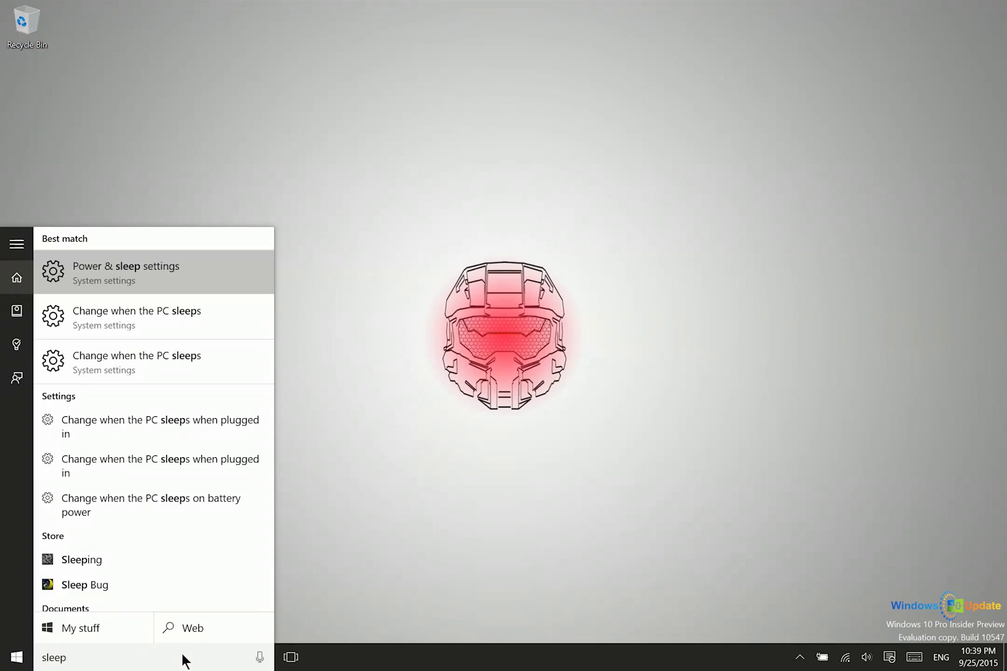
{"action": "key", "text": "Return"}
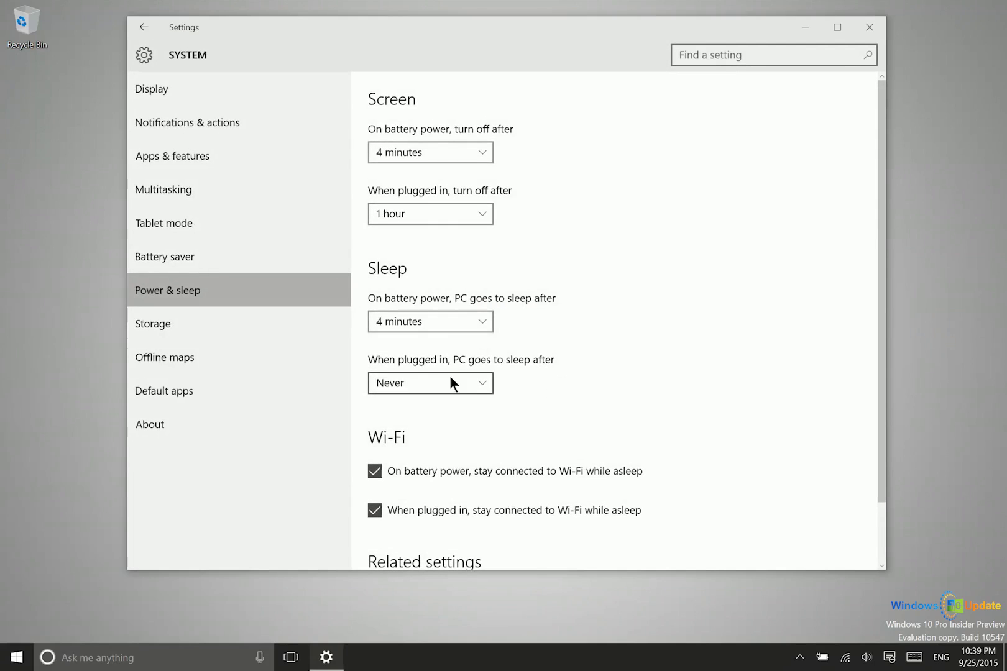
{"action": "scroll", "coordinate": [593, 344], "scroll_direction": "down", "scroll_amount": 2}
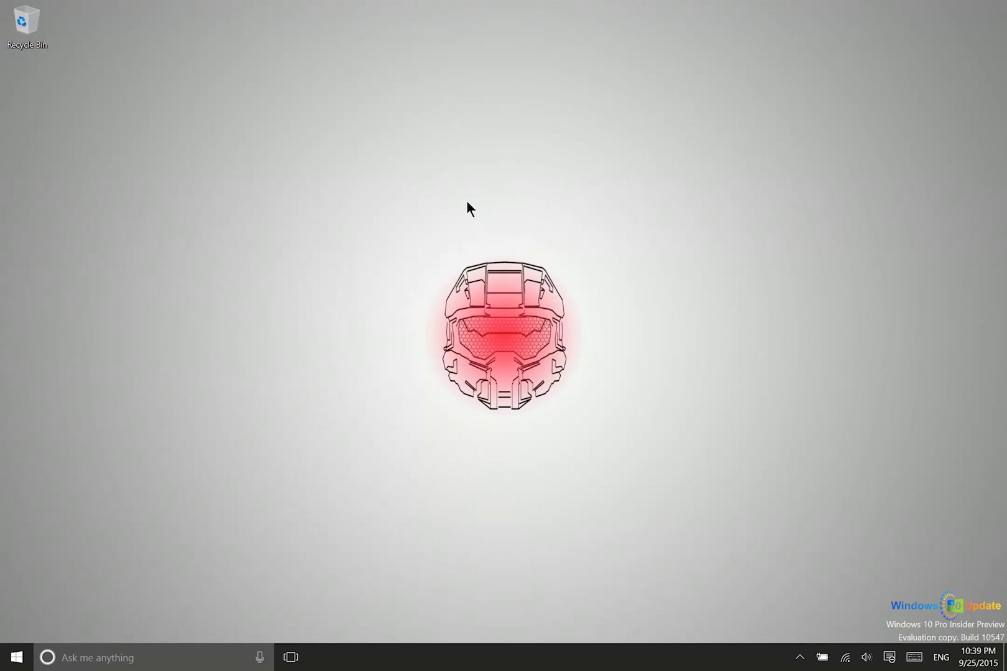
Step: Launch Control Panel from a 'control' search and search it for 'adapter'
{"action": "left_click", "coordinate": [116, 657]}
{"action": "type", "text": "control"}
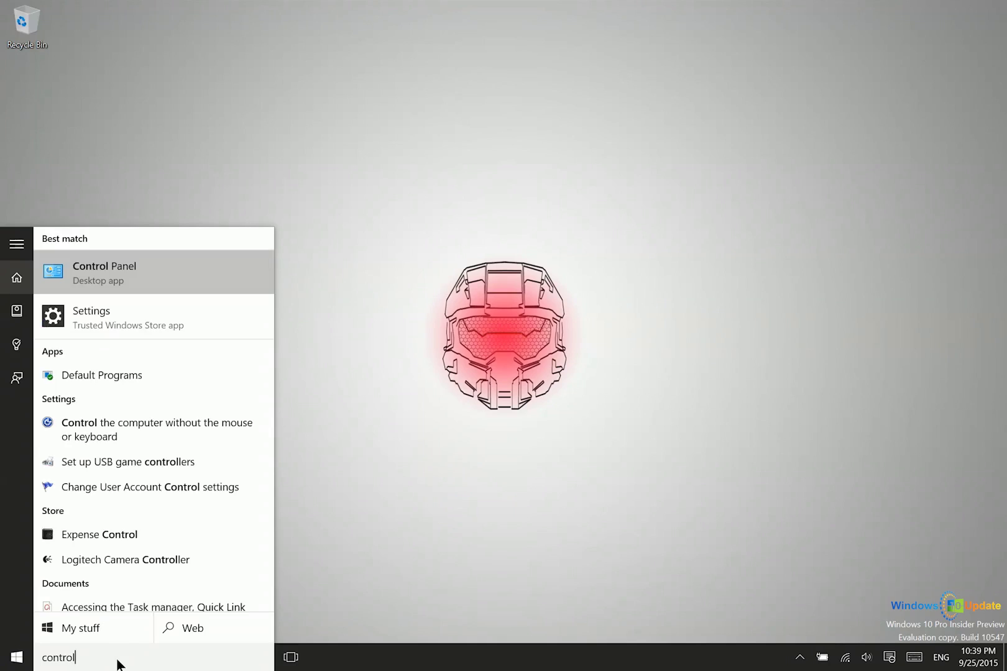
{"action": "key", "text": "Return"}
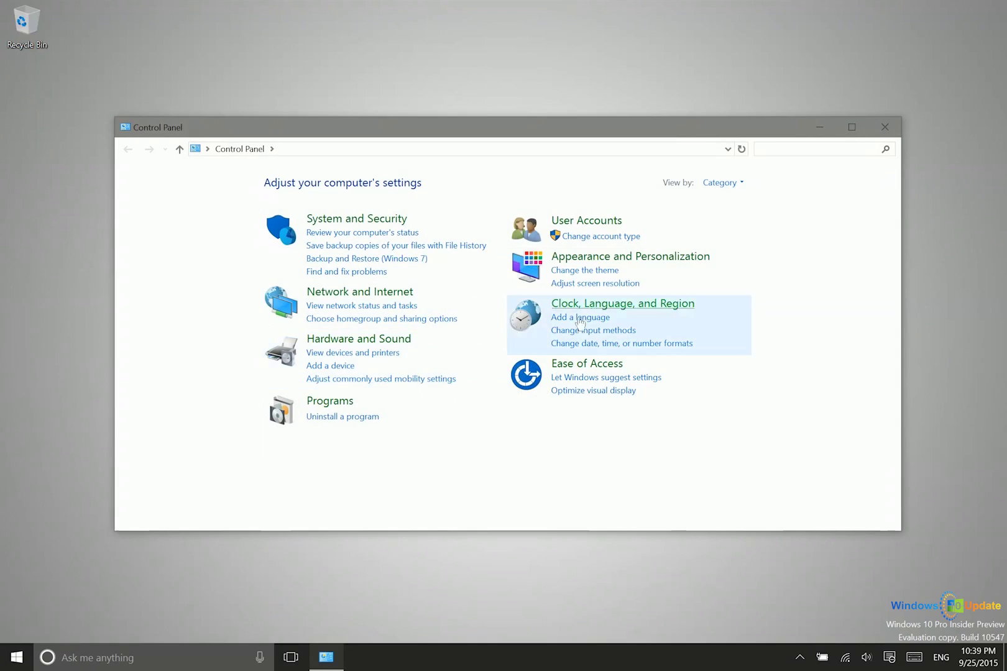
{"action": "type", "text": "adapter"}
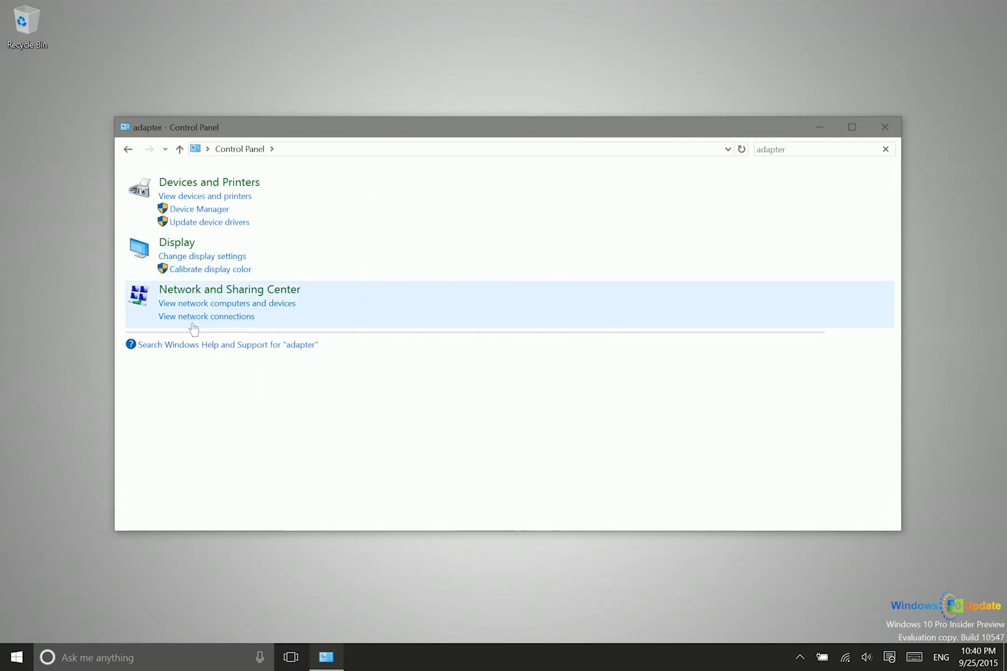
Step: Read the Wi-Fi IPv4 address 192.168.0.106 from its connection details, then close Details and Wi-Fi Status
{"action": "left_click", "coordinate": [187, 318]}
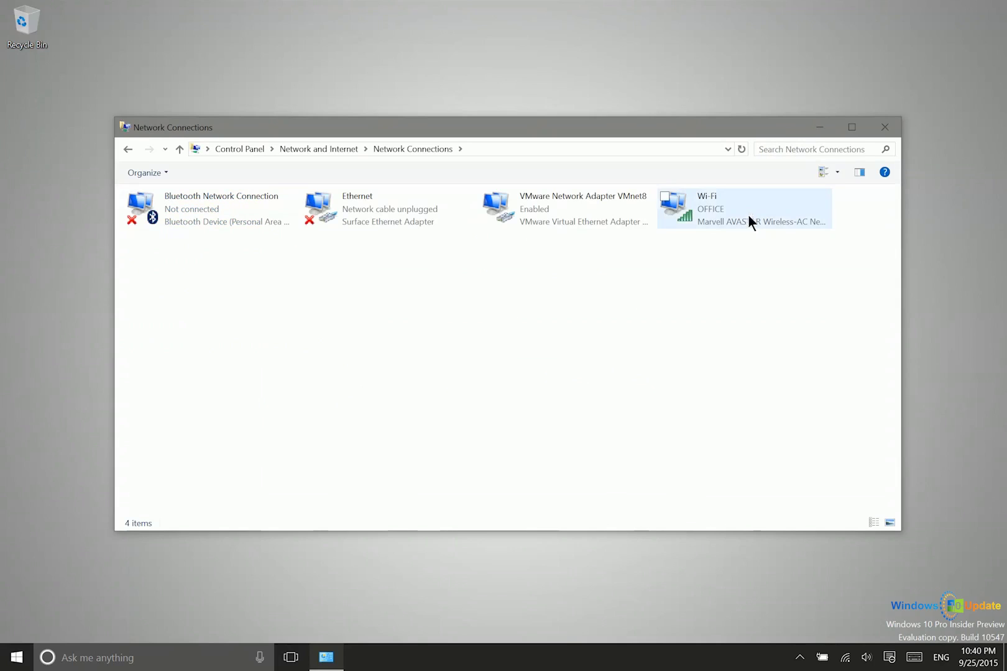
{"action": "double_click", "coordinate": [699, 211]}
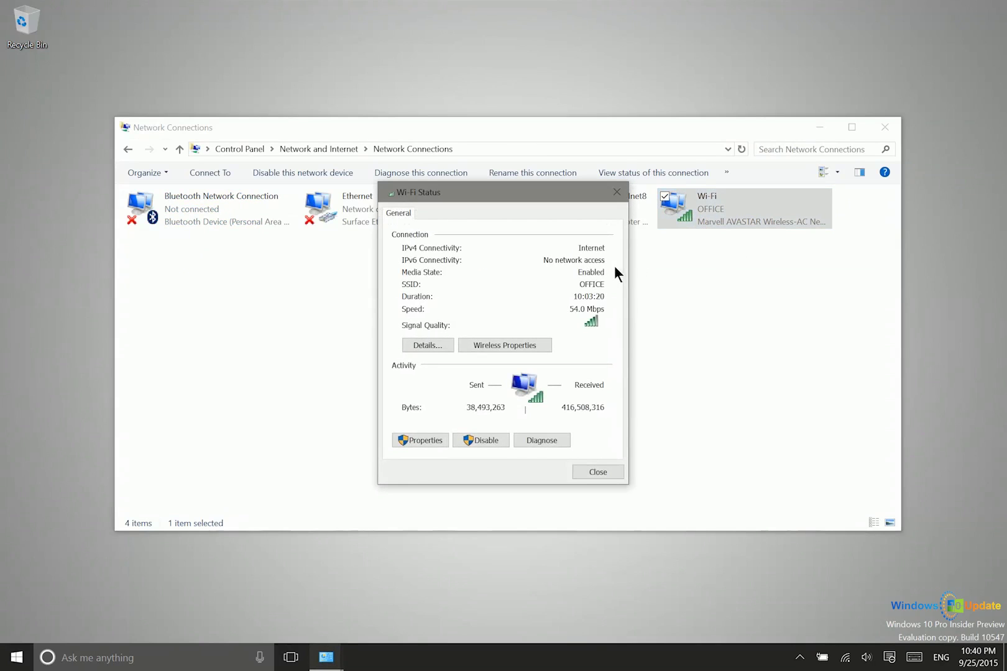
{"action": "left_click", "coordinate": [421, 345]}
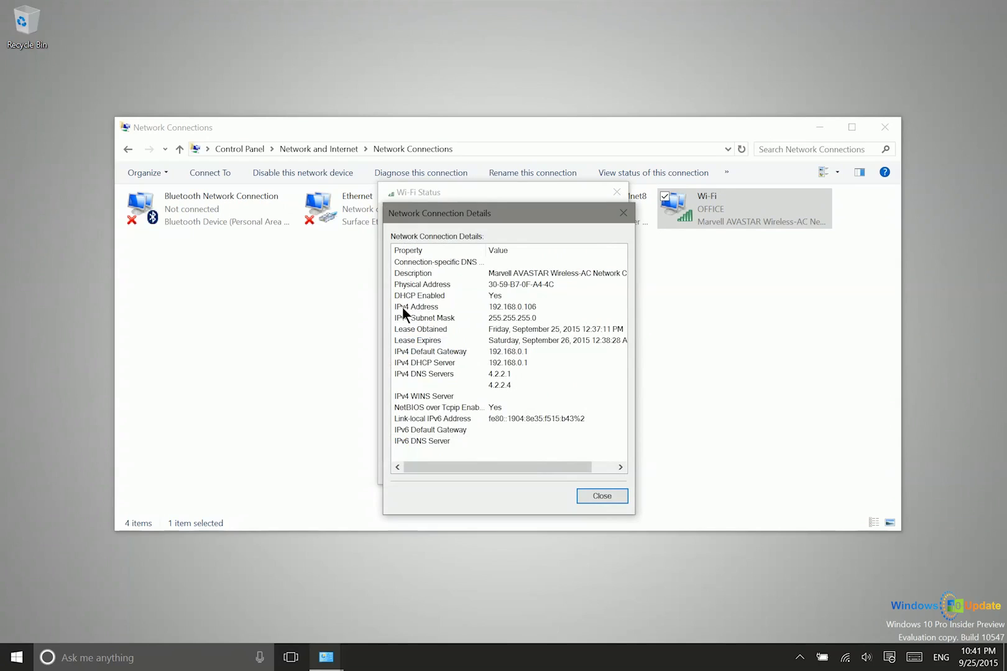
{"action": "left_click", "coordinate": [552, 306]}
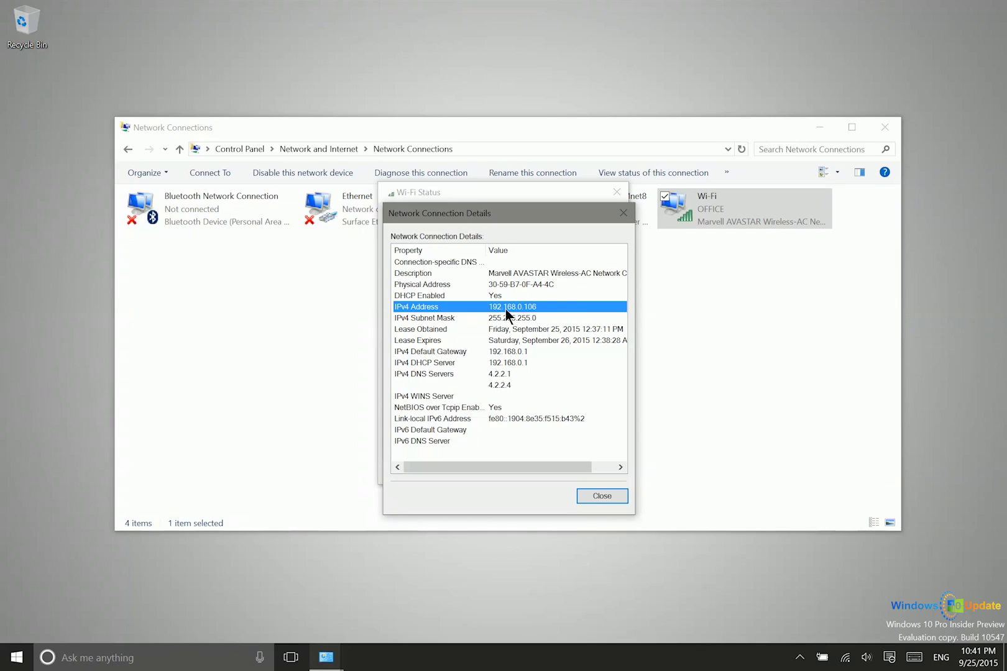
{"action": "left_click", "coordinate": [601, 497]}
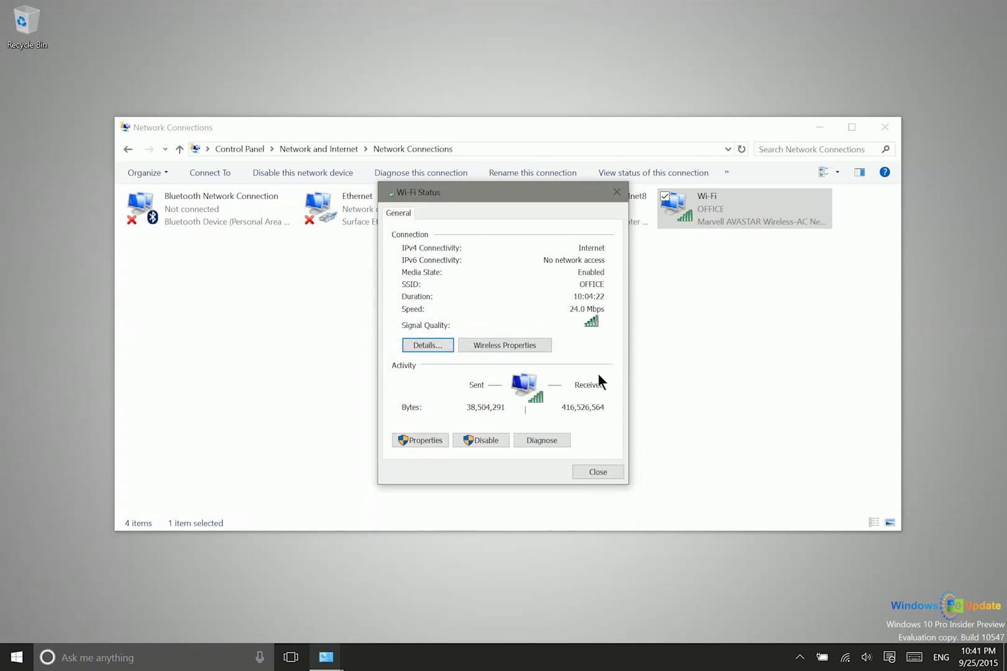
{"action": "left_click", "coordinate": [615, 194]}
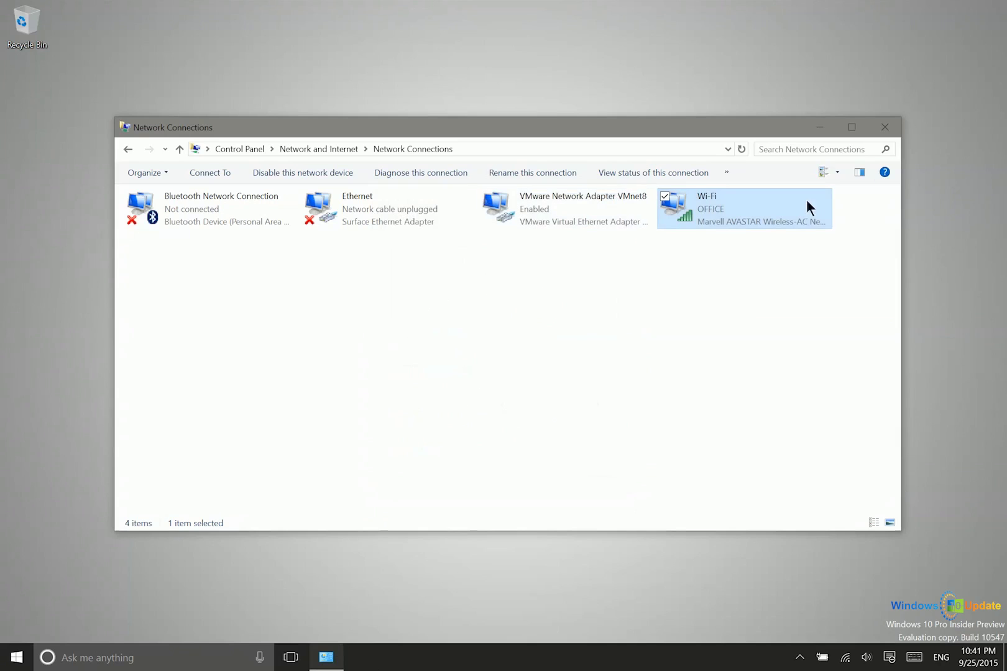
Step: Close Network Connections and launch Remote Desktop Connection from a 'remote de' search
{"action": "left_click", "coordinate": [884, 129]}
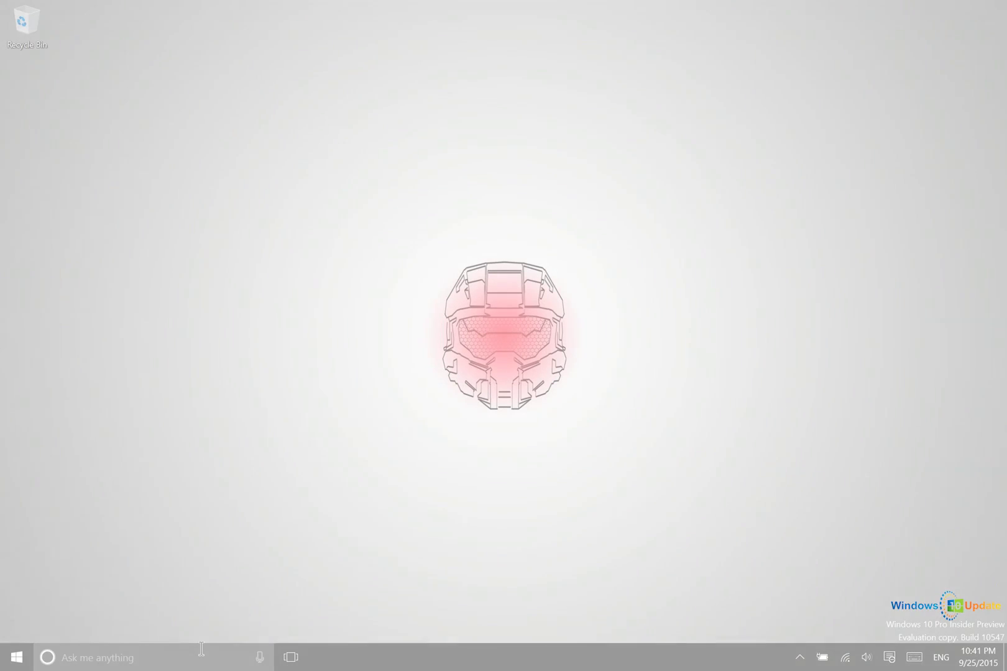
{"action": "left_click", "coordinate": [200, 657]}
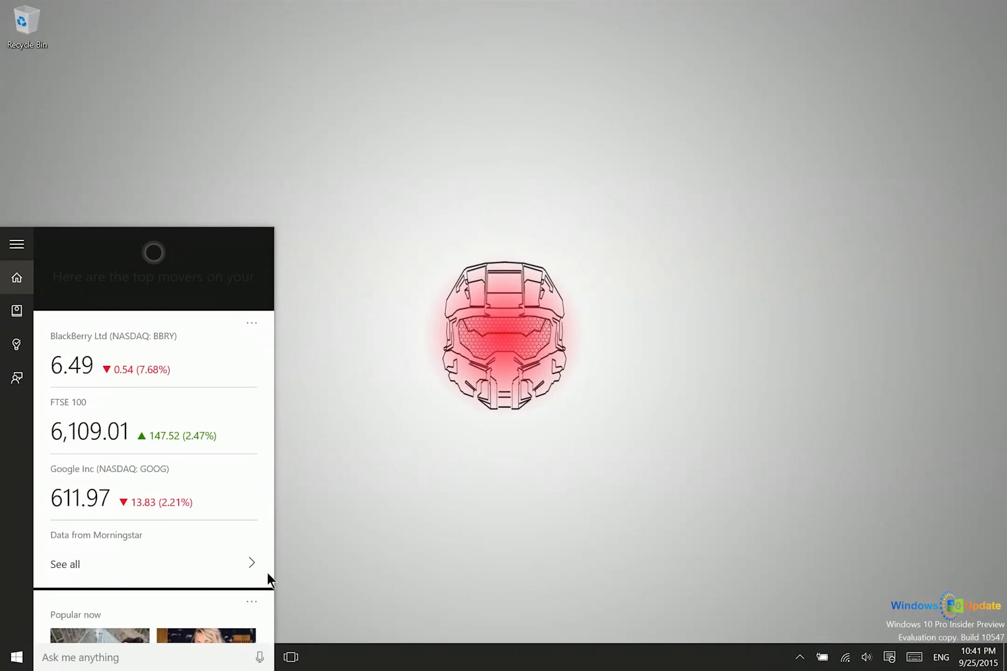
{"action": "type", "text": "remote de"}
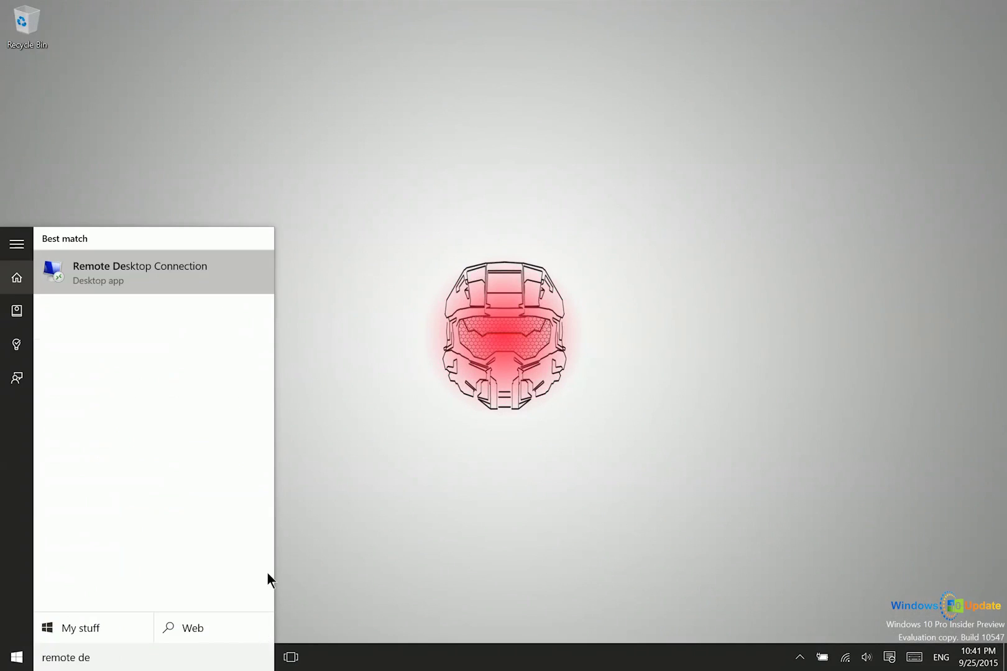
{"action": "left_click", "coordinate": [156, 267]}
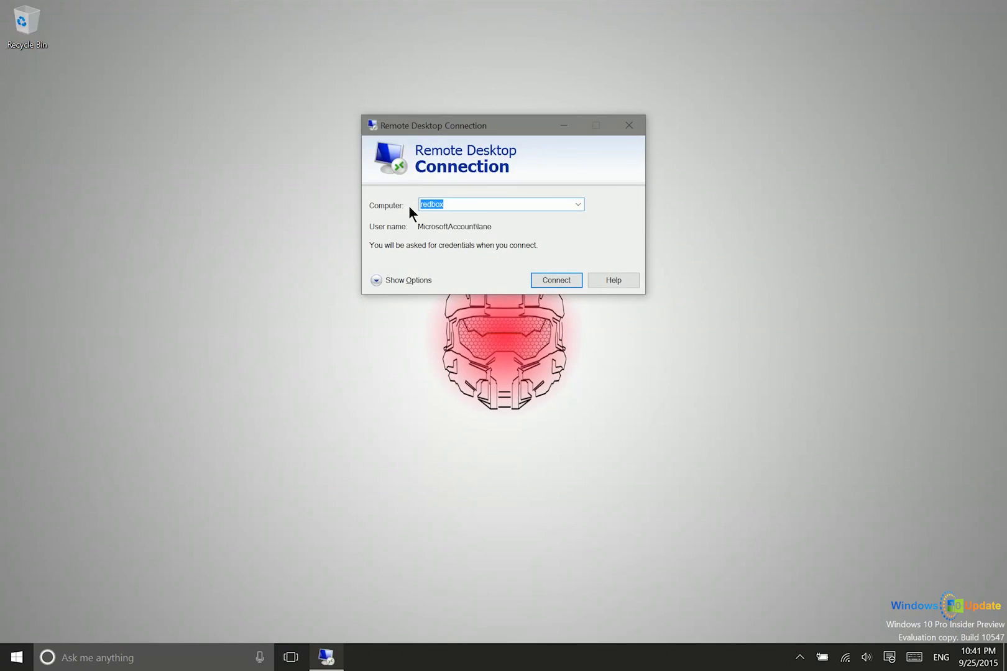
{"action": "key", "text": "super"}
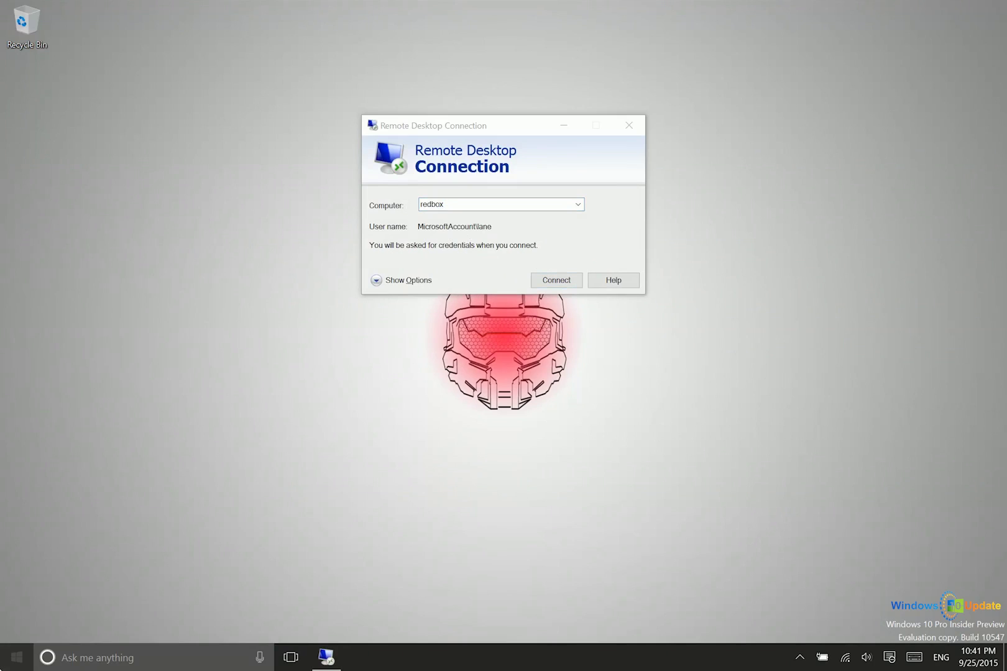
{"action": "left_click", "coordinate": [55, 575]}
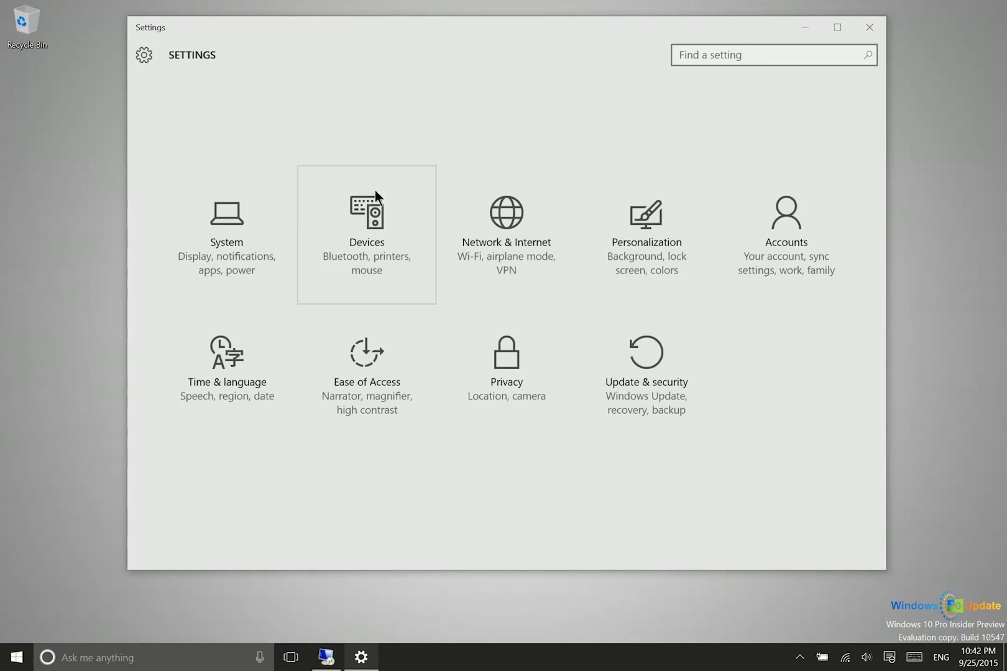
{"action": "left_click", "coordinate": [220, 225]}
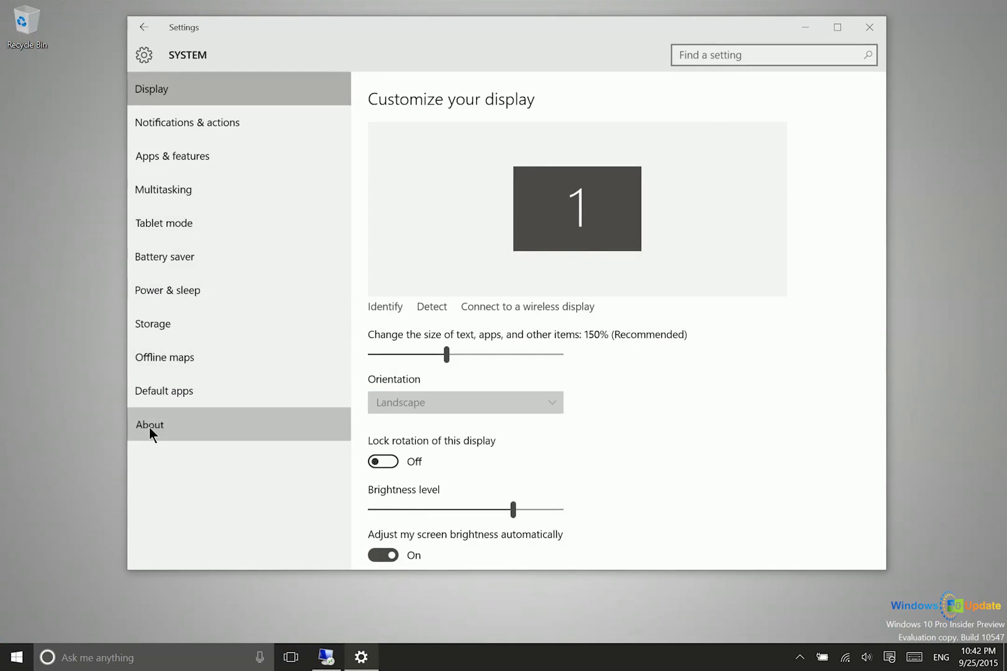
{"action": "left_click", "coordinate": [149, 427]}
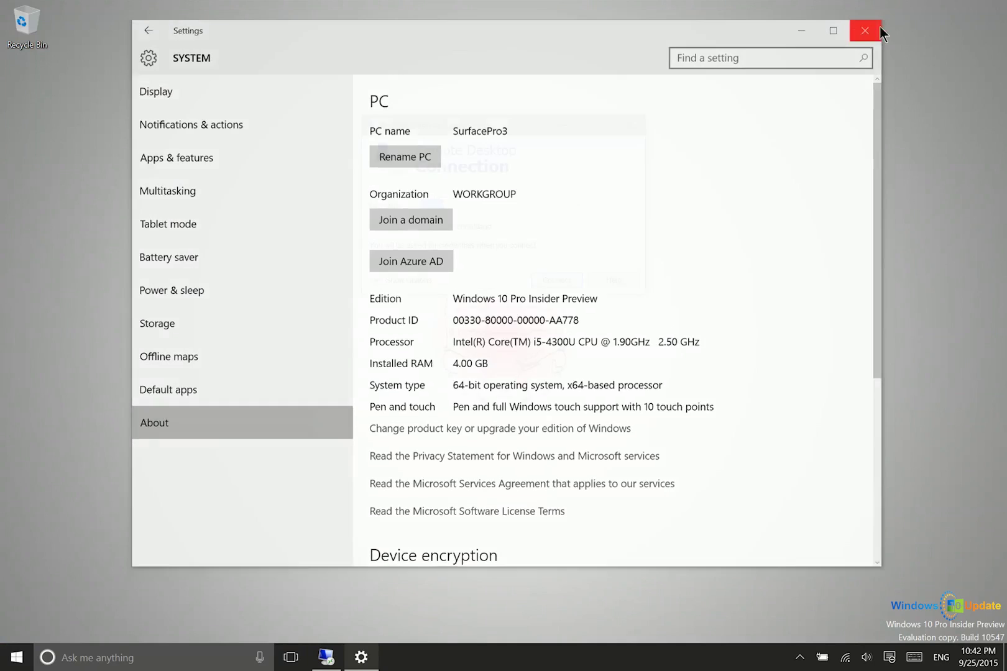
{"action": "left_click", "coordinate": [870, 27]}
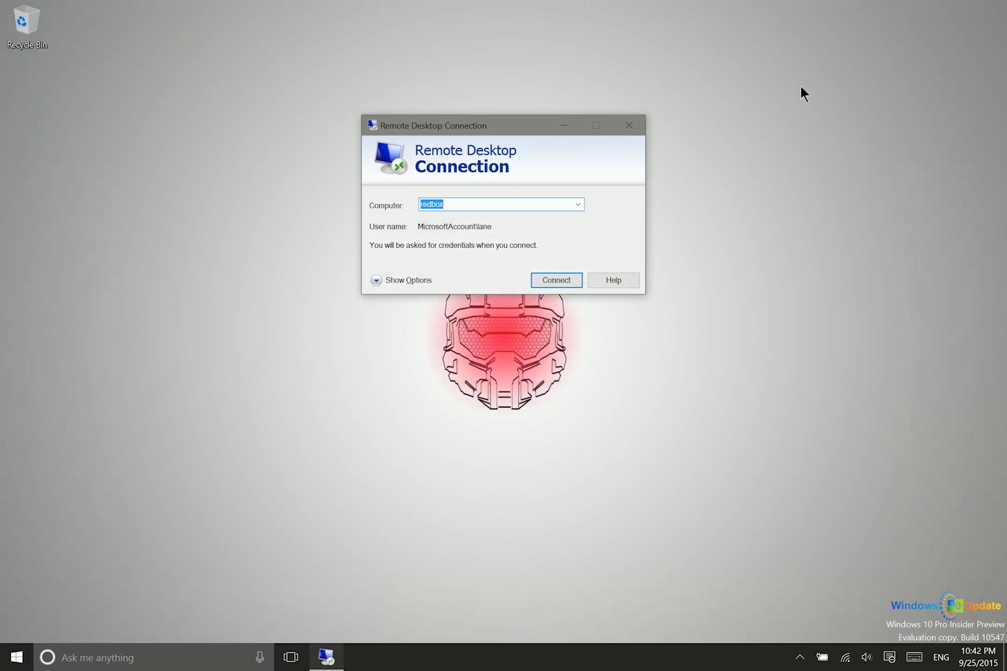
Step: Connect to redbox using another account, entering its user name and password
{"action": "double_click", "coordinate": [448, 204]}
{"action": "left_click", "coordinate": [556, 280]}
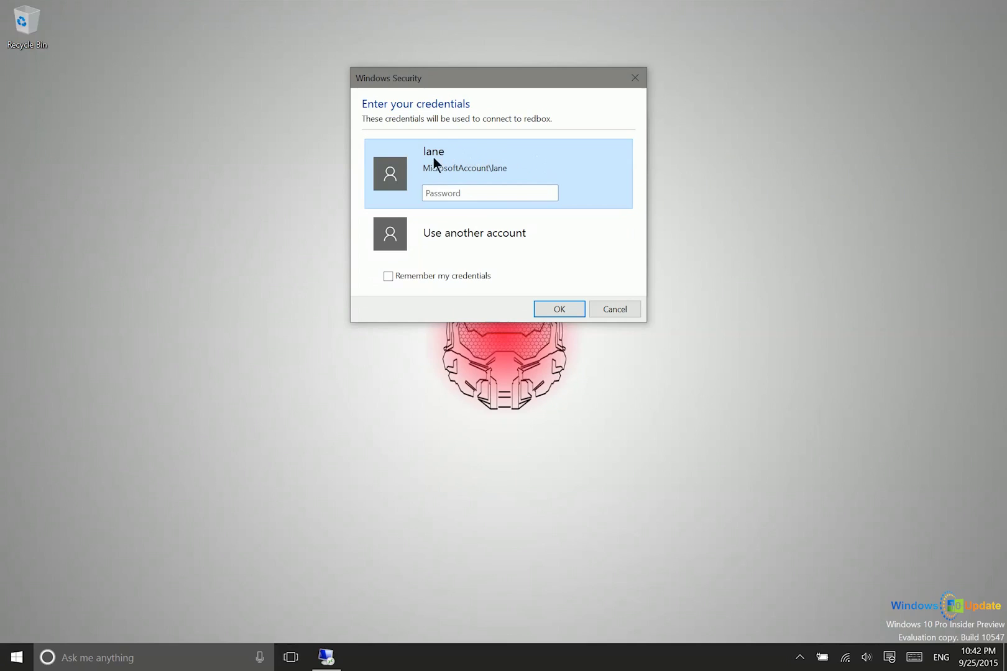
{"action": "left_click", "coordinate": [424, 236]}
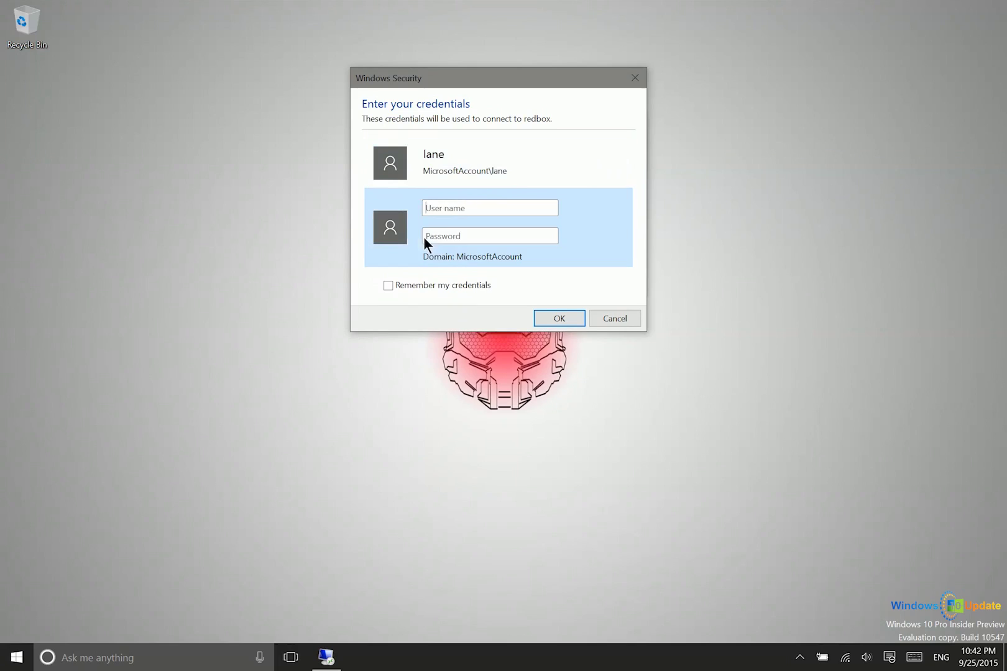
{"action": "left_click", "coordinate": [456, 210]}
{"action": "type", "text": "lane"}
{"action": "key", "text": "Tab"}
{"action": "type", "text": "********"}
Step: Submit the credentials, accept the certificate warning, maximise the redbox session and nudge the Creative Cloud window
{"action": "left_click", "coordinate": [547, 320]}
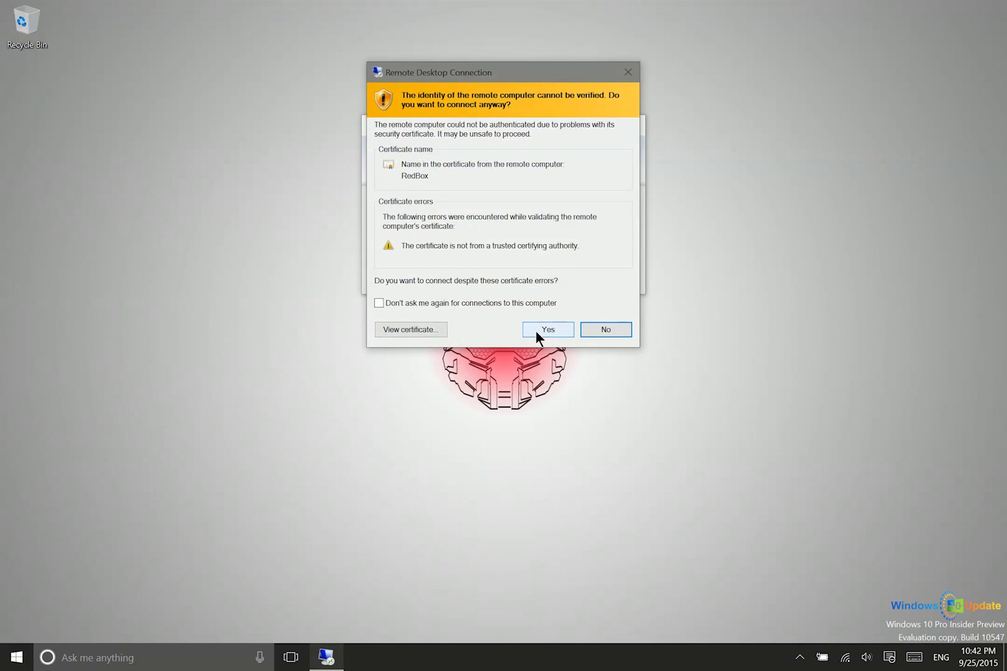
{"action": "left_click", "coordinate": [536, 330]}
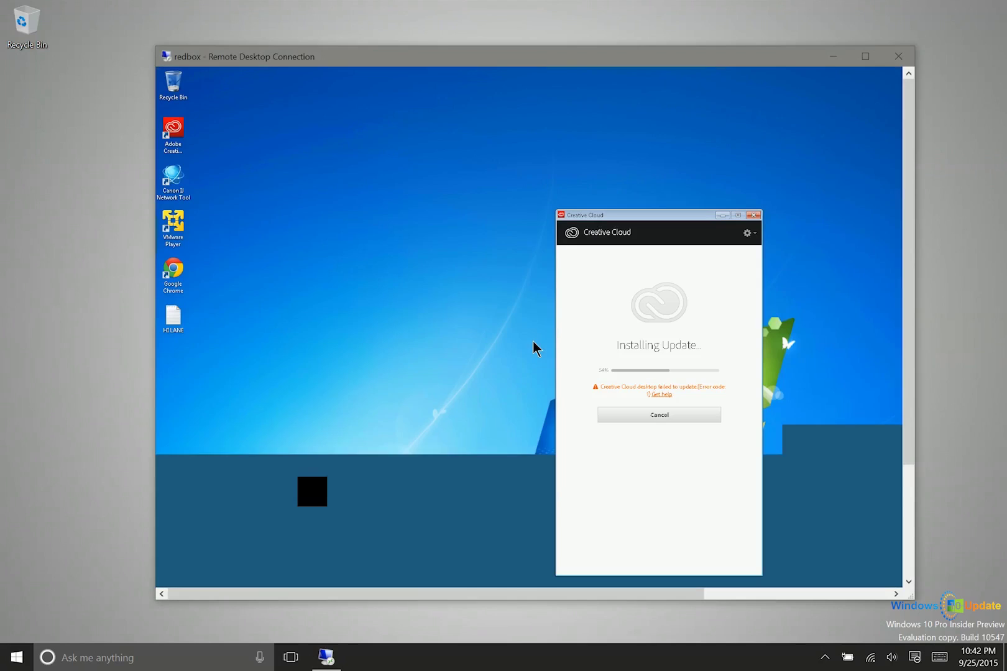
{"action": "left_click", "coordinate": [865, 56]}
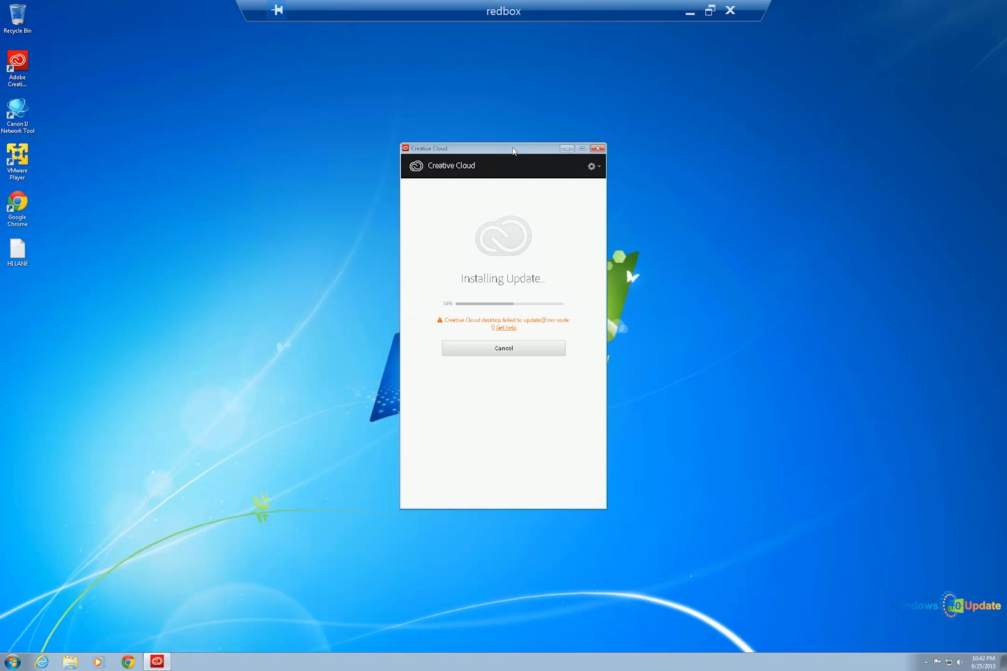
{"action": "left_click_drag", "start_coordinate": [514, 150], "coordinate": [526, 131]}
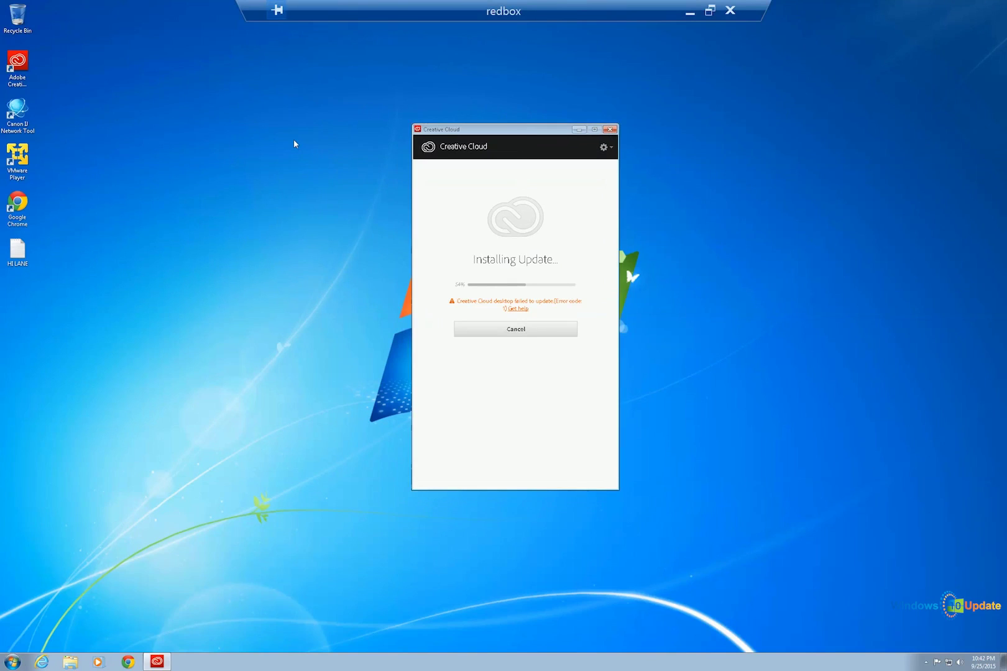